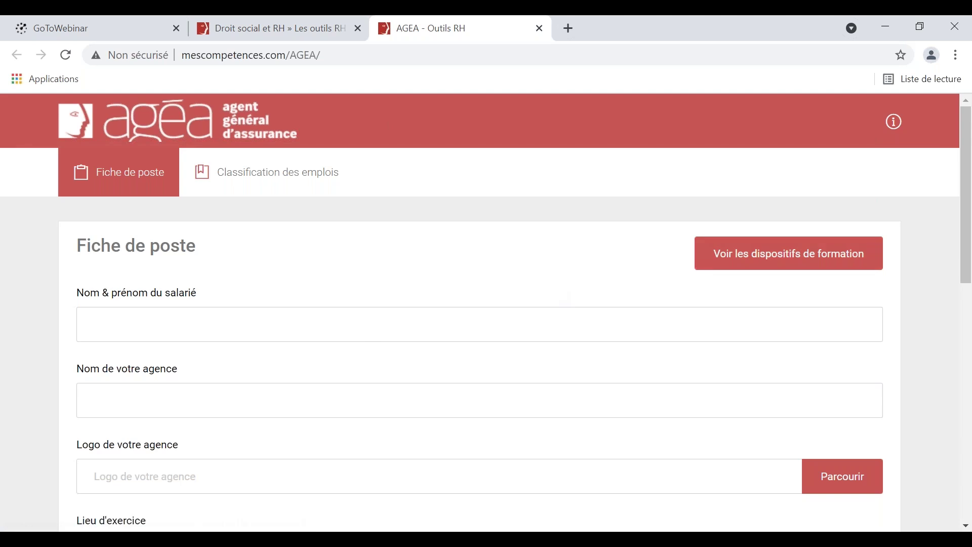
Enter the employee's full name and the agency name JASSURE TOUT.
left_click(356, 325)
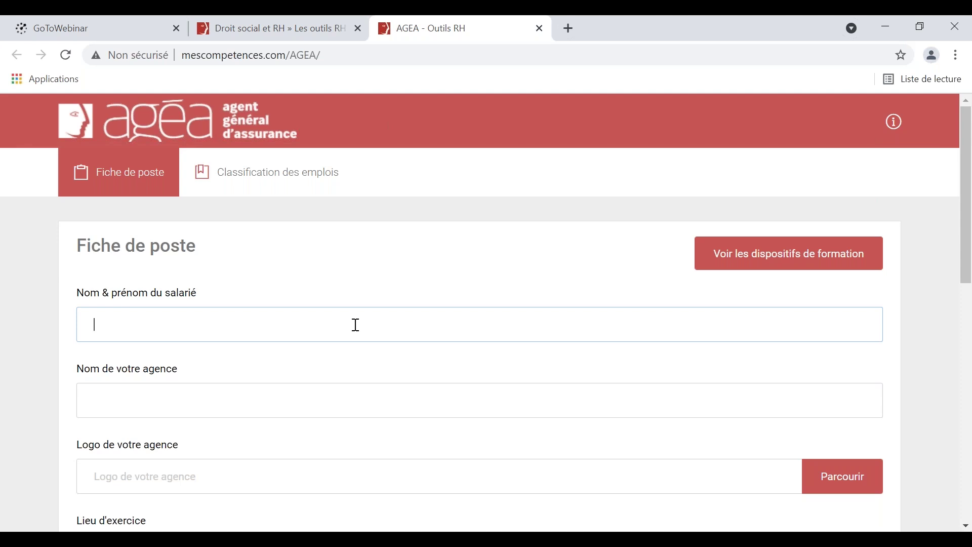
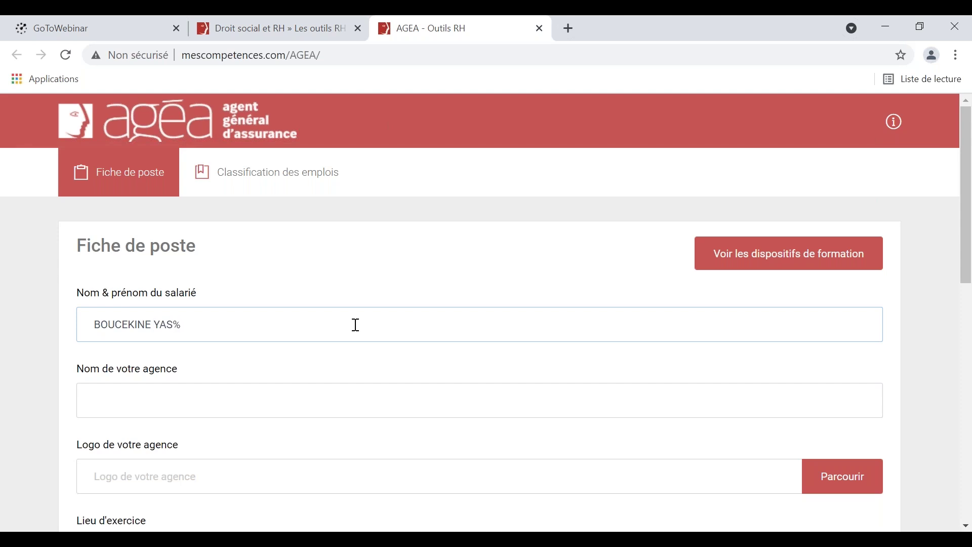
left_click(350, 390)
type("JA")
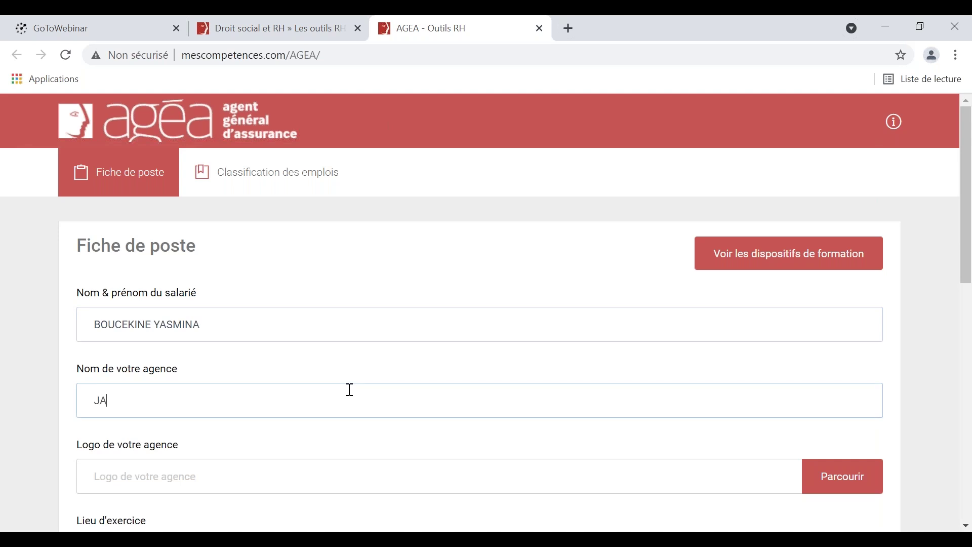
type("SSURE TOUT")
Set the workplace to PARIS and the date to 30/04/2021.
scroll(355, 355, "down", 4)
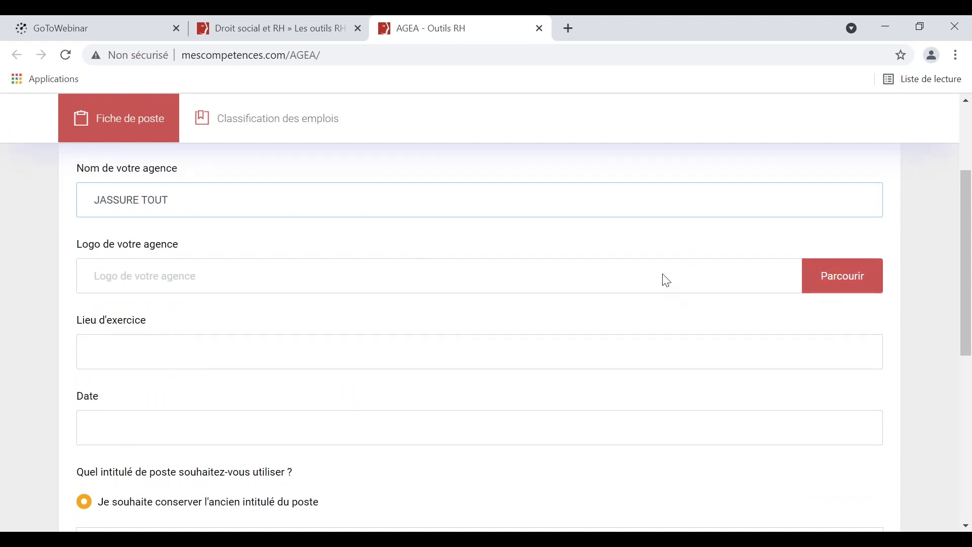
left_click(654, 359)
type("P")
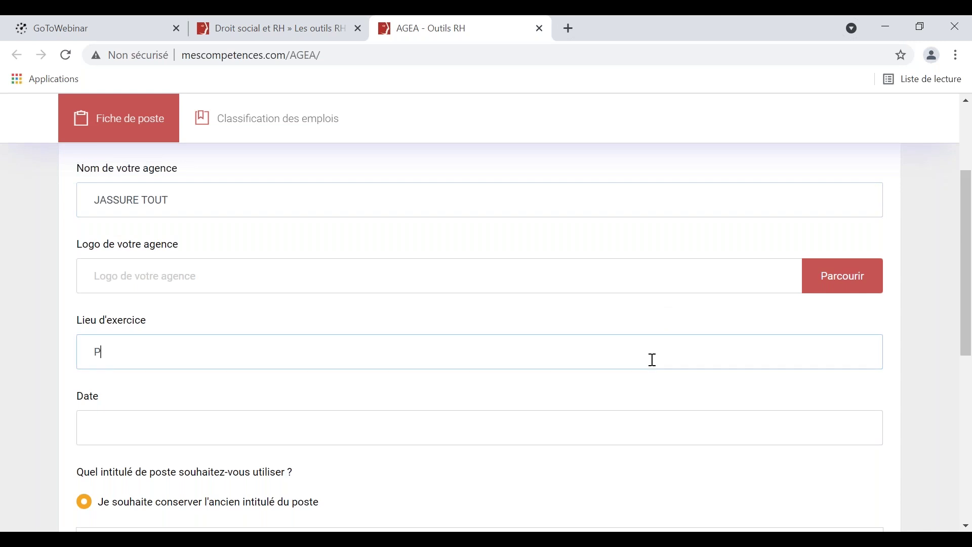
type("ARIS")
left_click(643, 433)
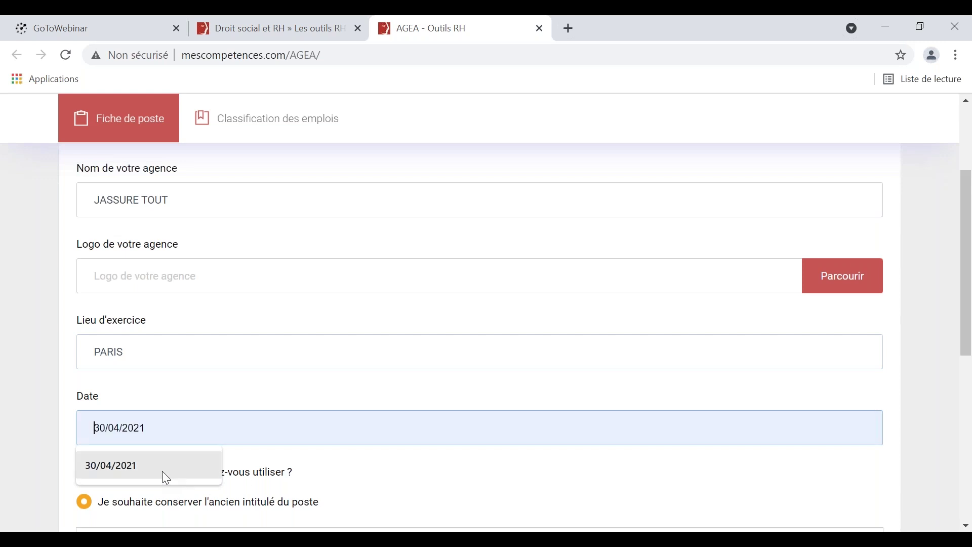
left_click(162, 468)
scroll(385, 445, "down", 1)
scroll(427, 419, "down", 2)
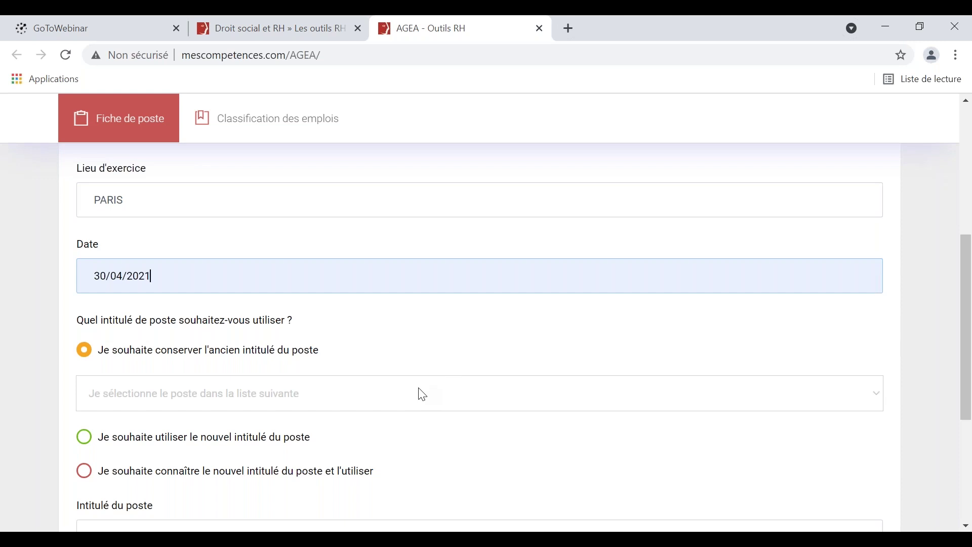
After browsing the title lists, derive the new job title from old title Chargé(e) de clientèle.
left_click(117, 398)
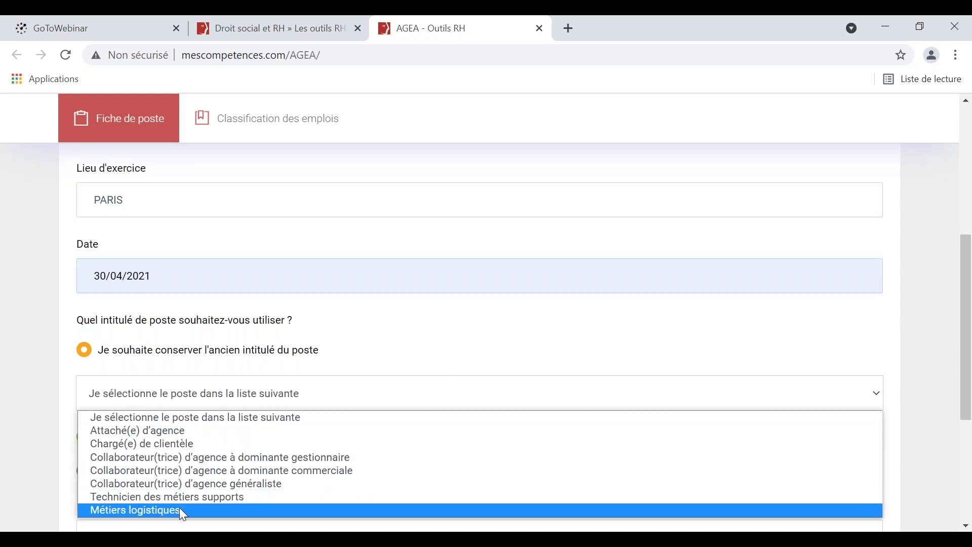
left_click(880, 395)
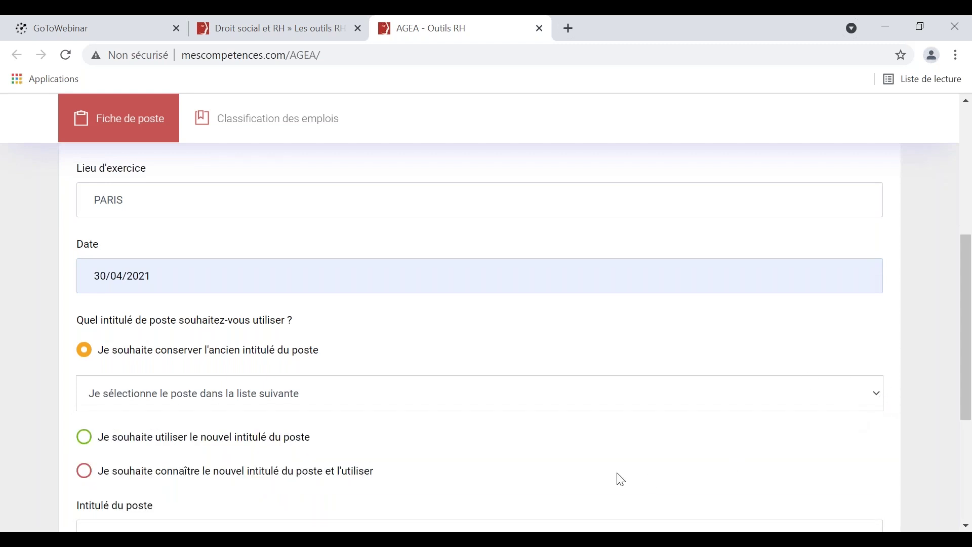
left_click(86, 438)
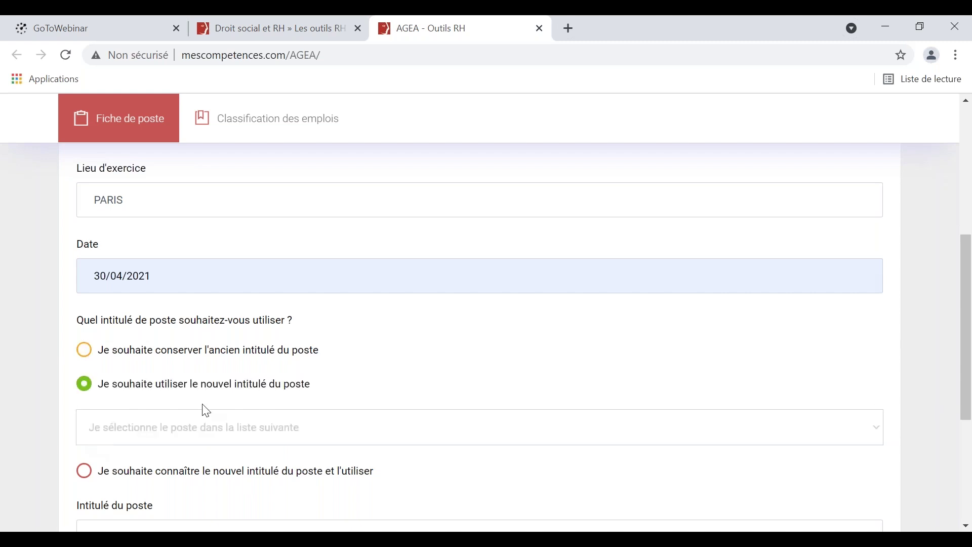
left_click(199, 429)
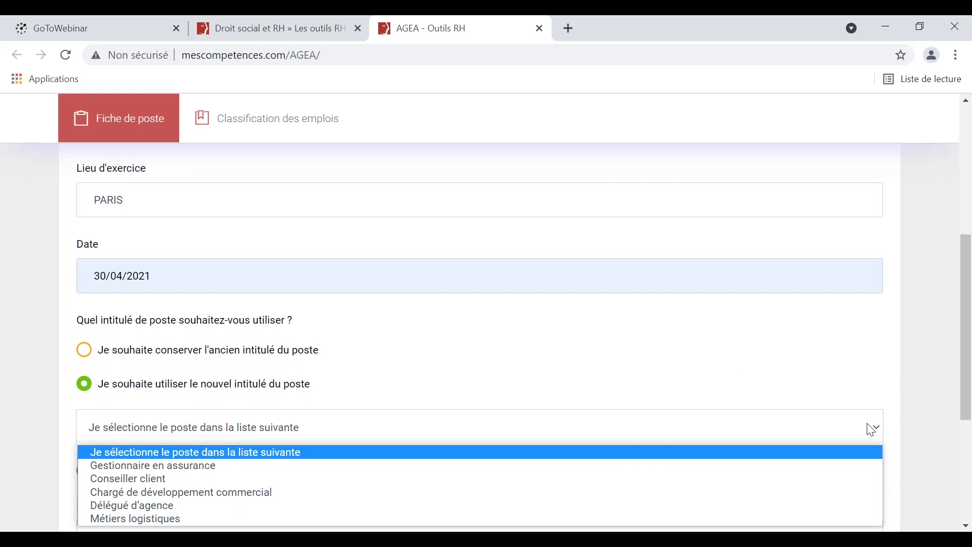
left_click(878, 435)
scroll(586, 466, "down", 1)
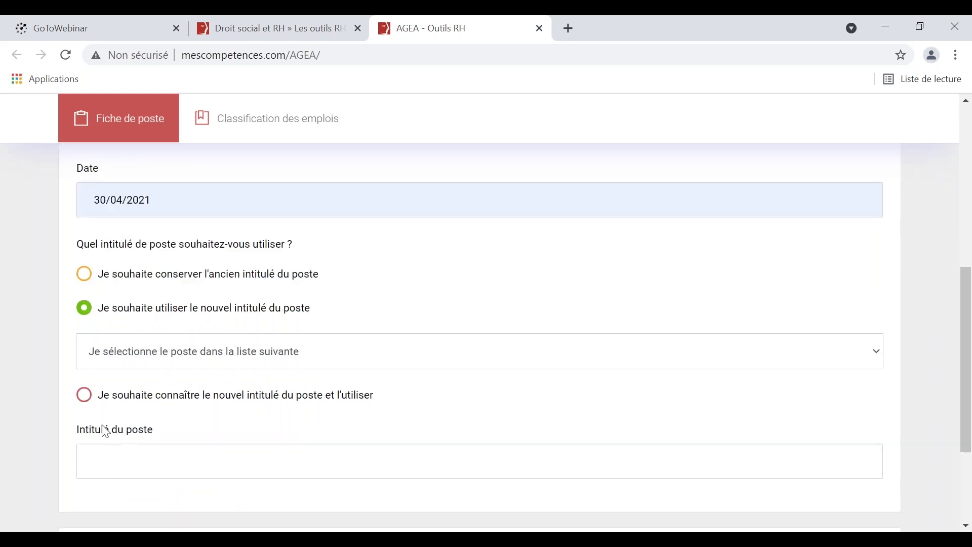
left_click(83, 398)
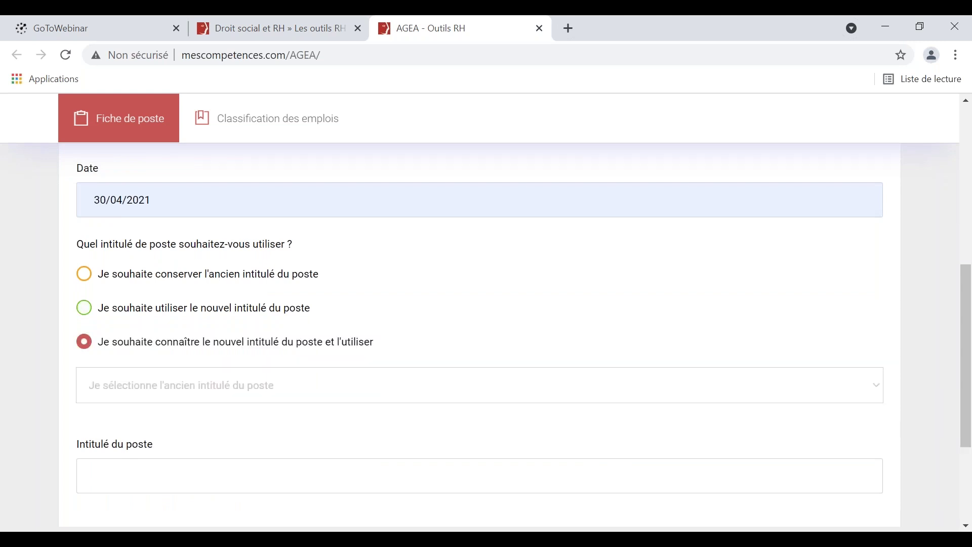
left_click(133, 391)
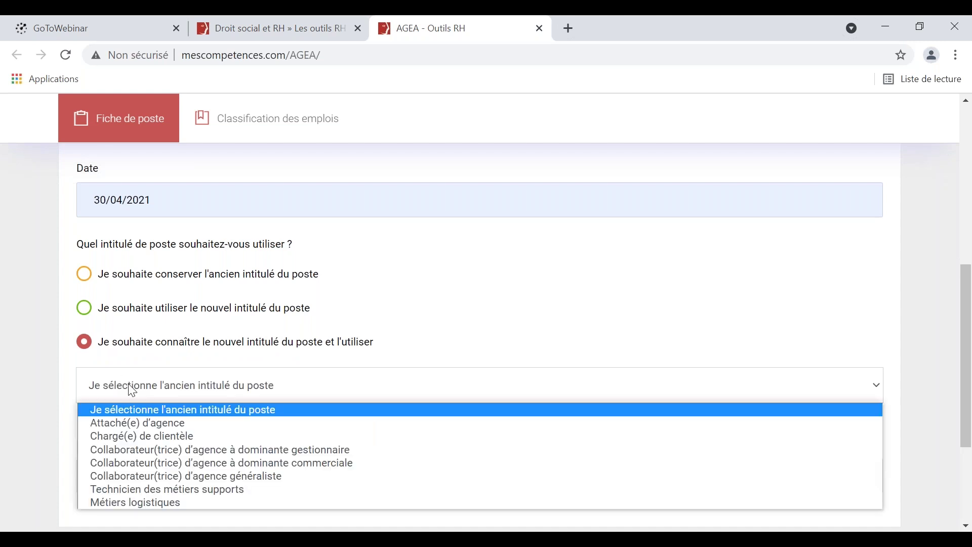
left_click(136, 435)
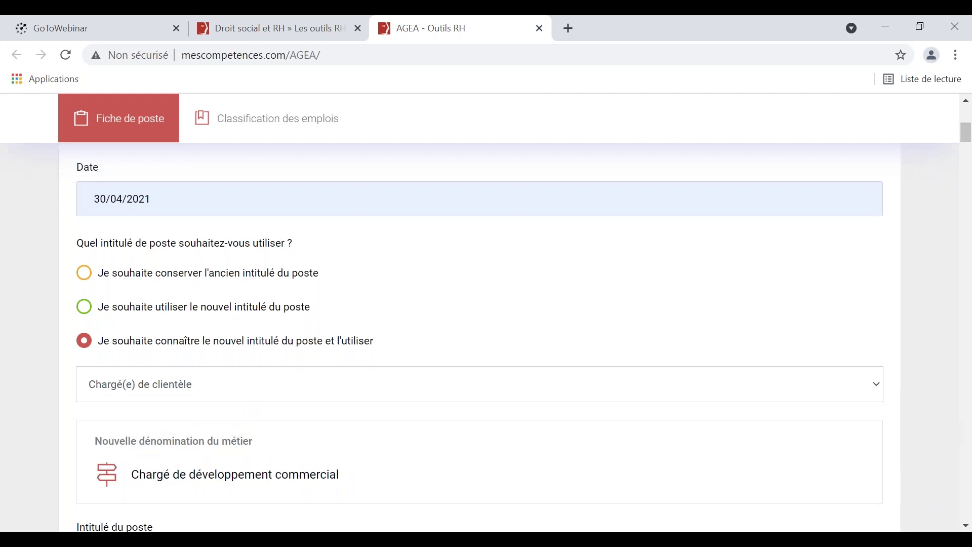
scroll(200, 348, "down", 3)
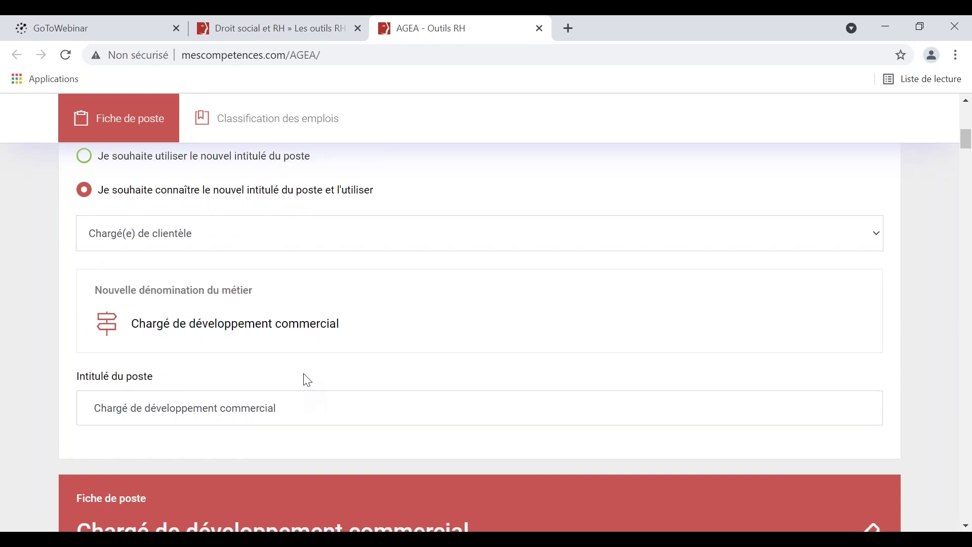
scroll(304, 377, "down", 3)
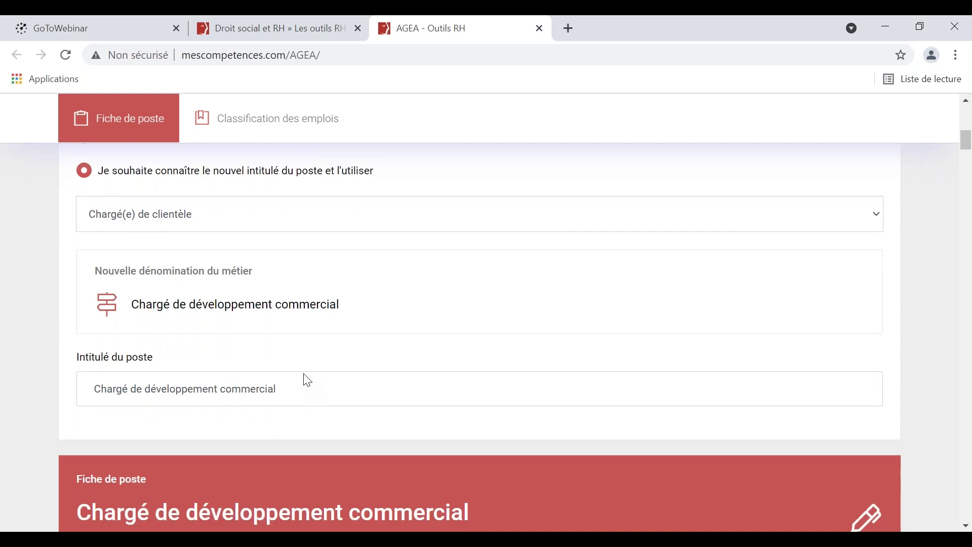
scroll(311, 371, "down", 3)
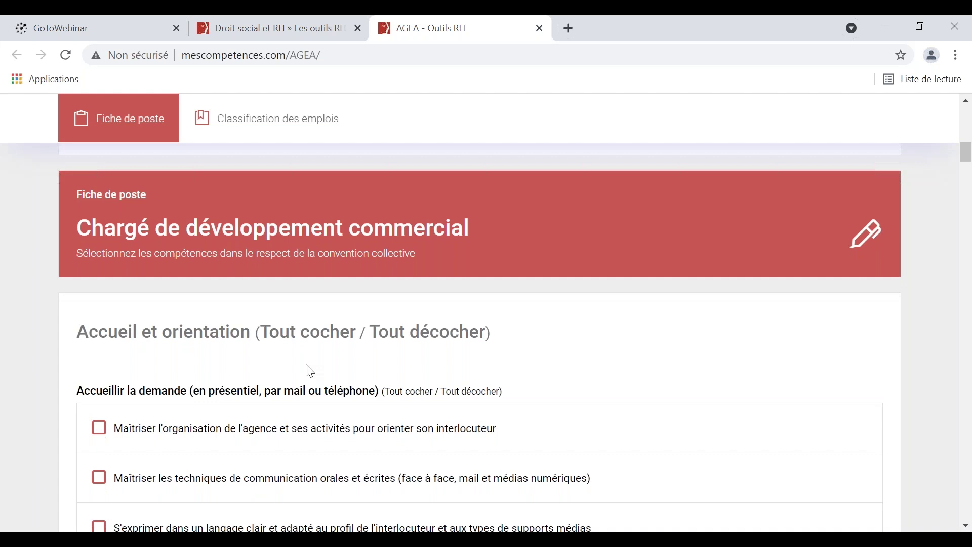
scroll(310, 371, "down", 2)
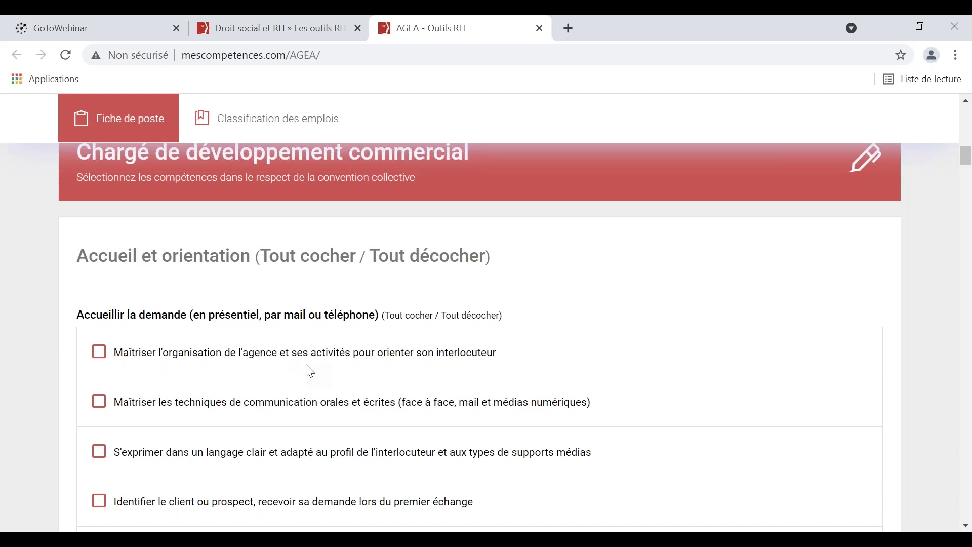
scroll(310, 371, "down", 1)
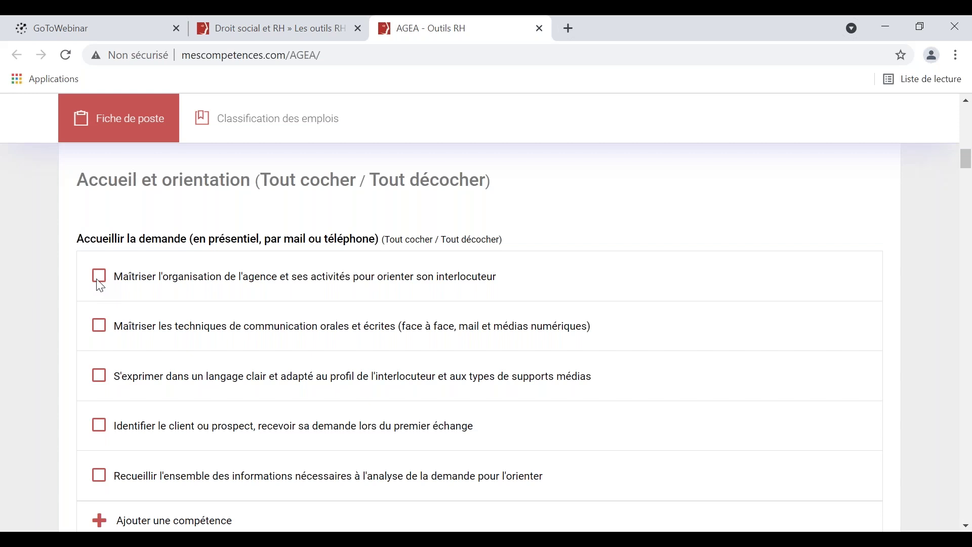
left_click(99, 280)
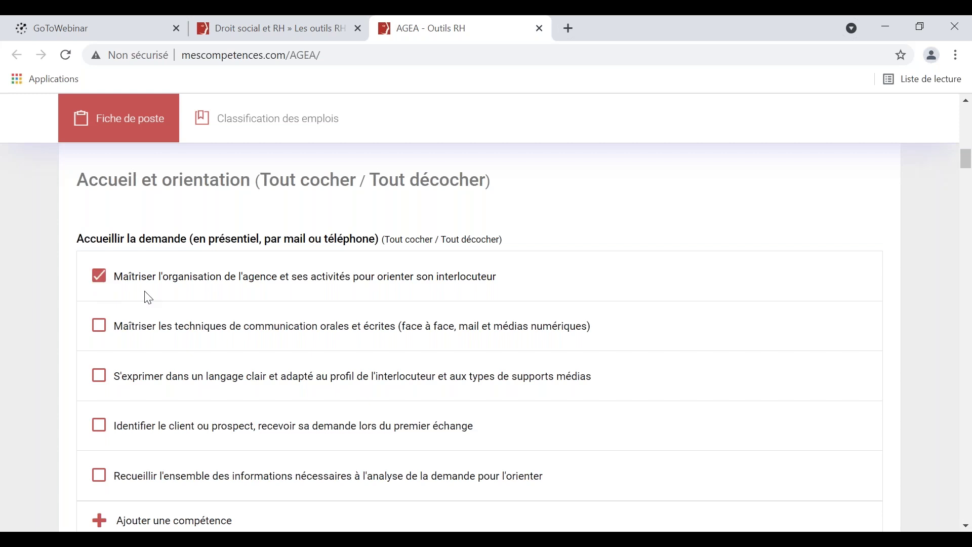
left_click(101, 328)
scroll(203, 312, "down", 4)
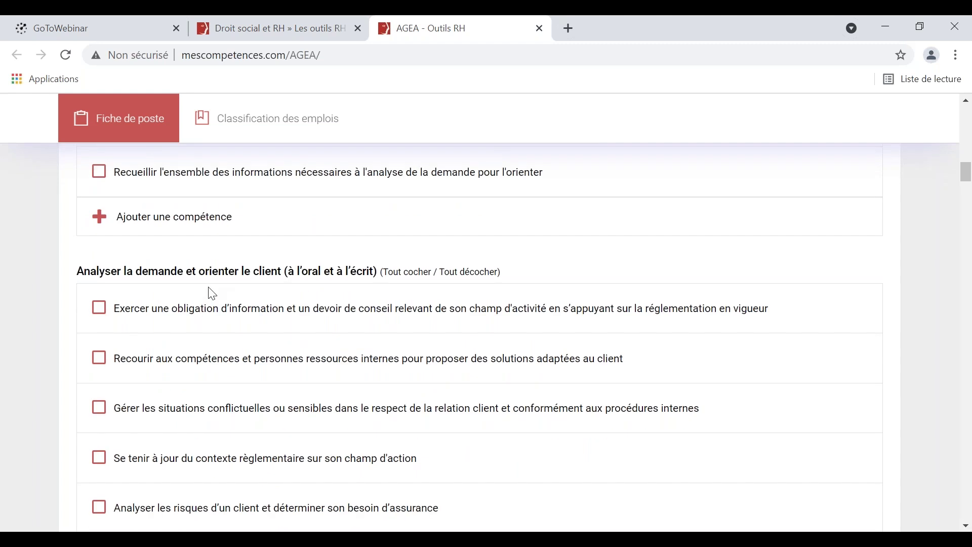
left_click(109, 312)
scroll(146, 352, "down", 4)
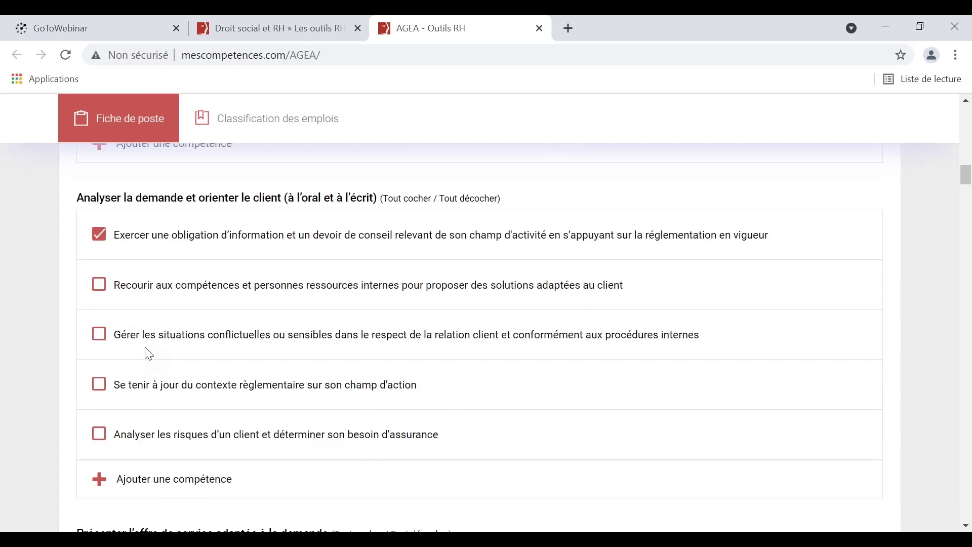
scroll(149, 355, "down", 5)
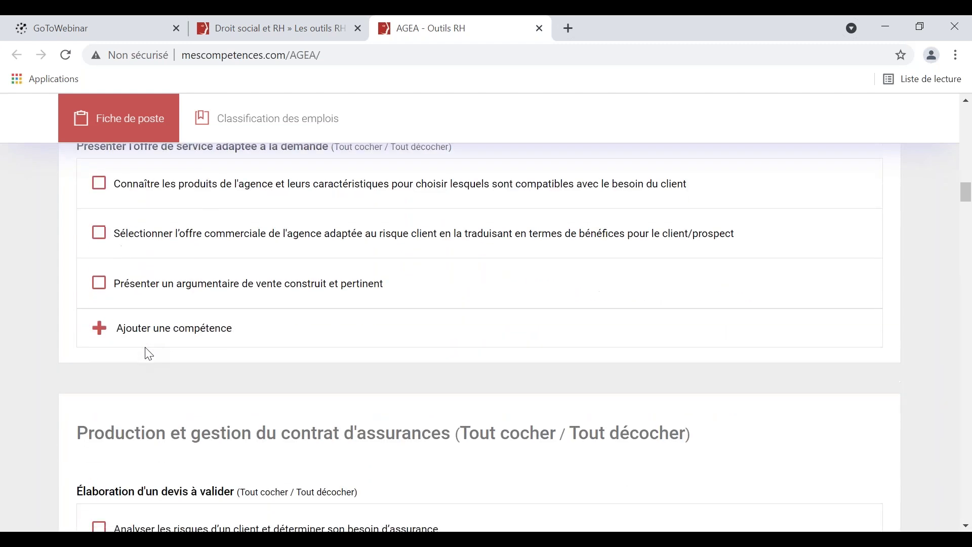
scroll(148, 353, "down", 6)
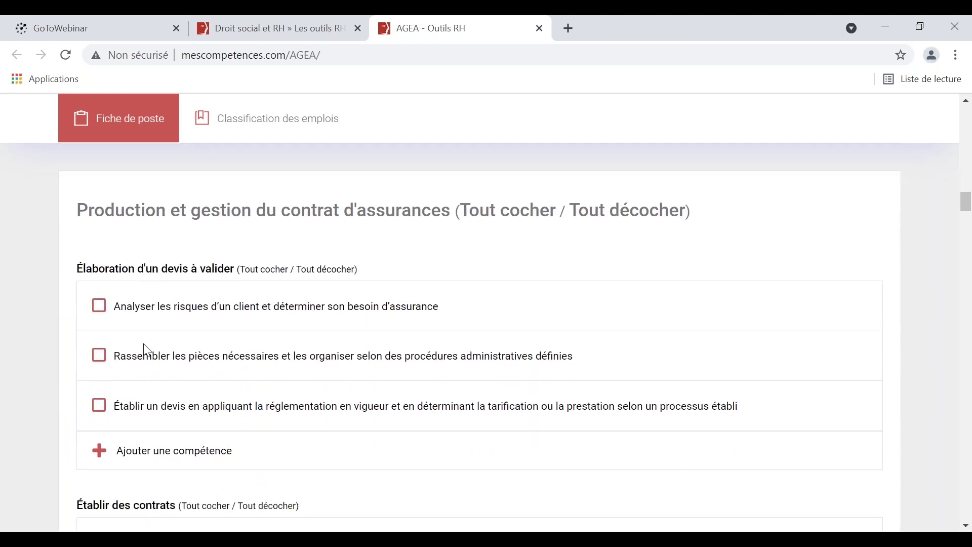
scroll(147, 351, "down", 1)
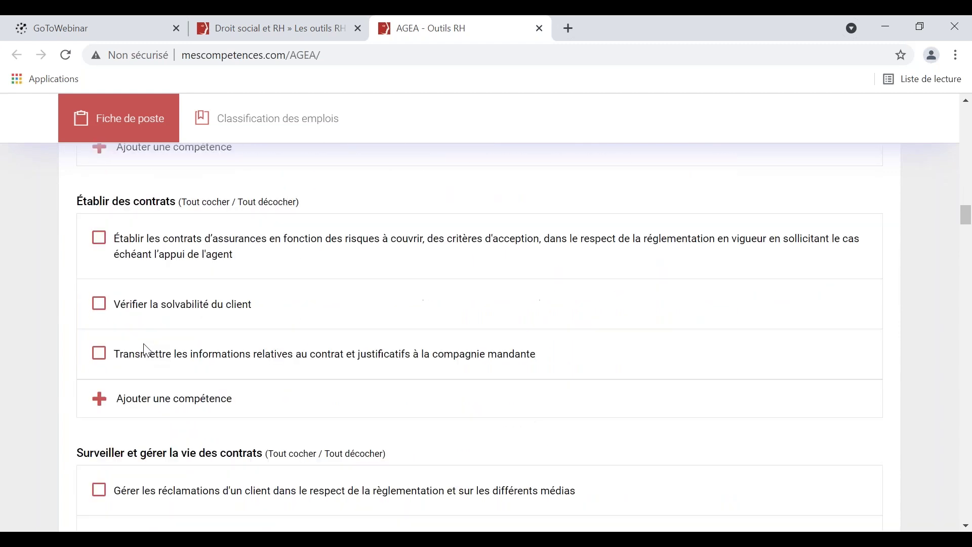
scroll(147, 350, "up", 3)
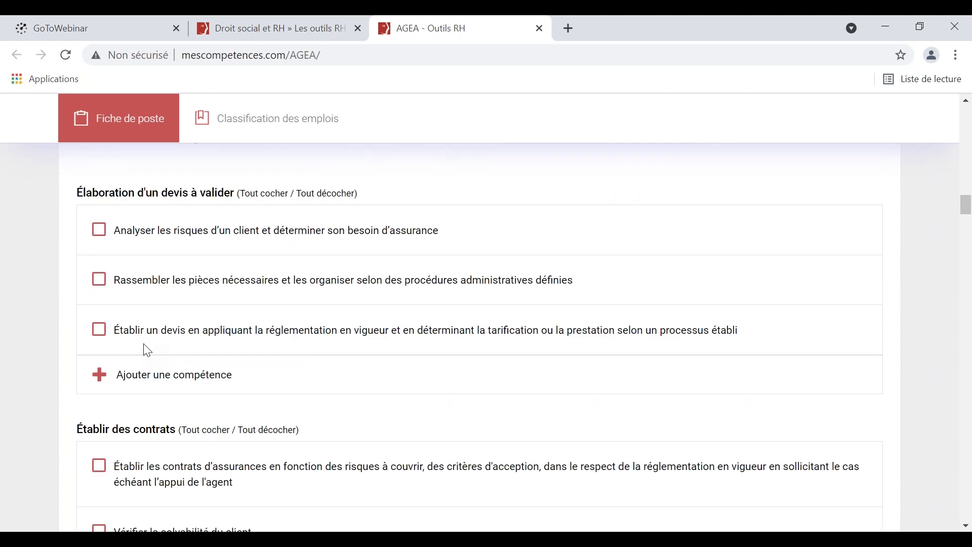
scroll(148, 350, "up", 4)
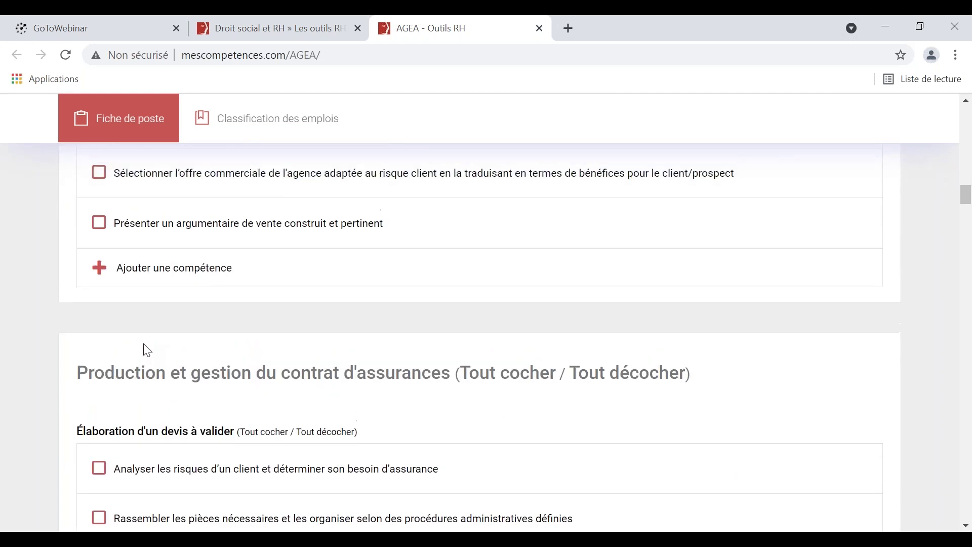
scroll(147, 351, "up", 1)
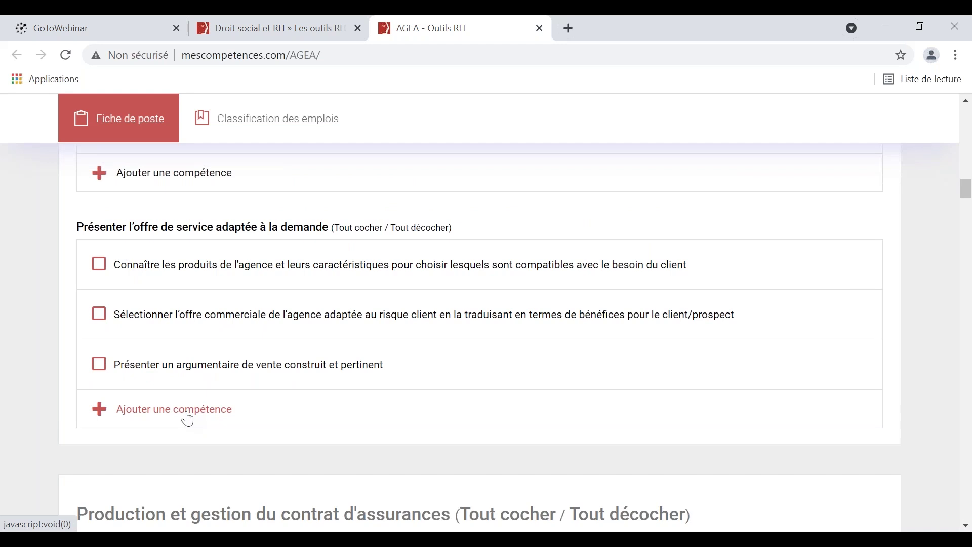
Add a blank competence row under Présenter l'offre de service.
left_click(188, 420)
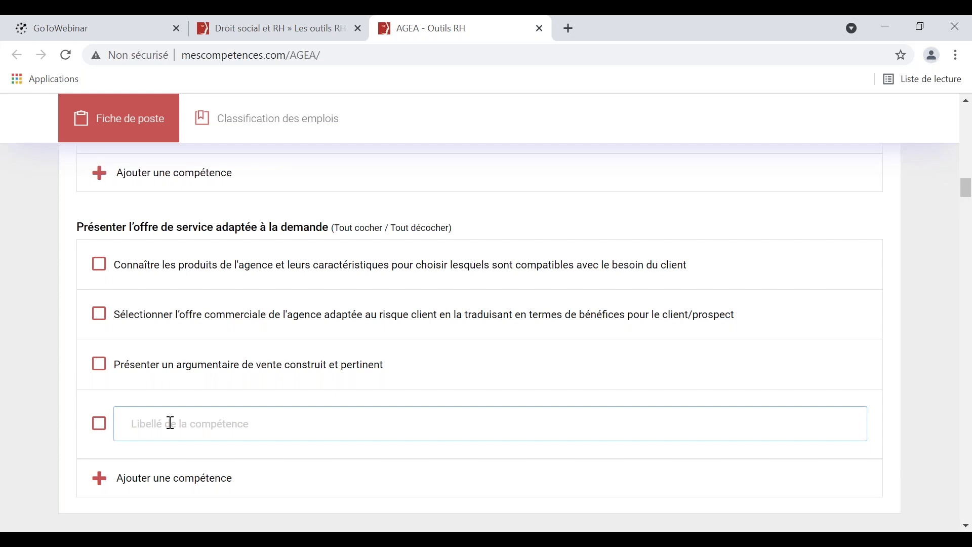
scroll(171, 423, "down", 5)
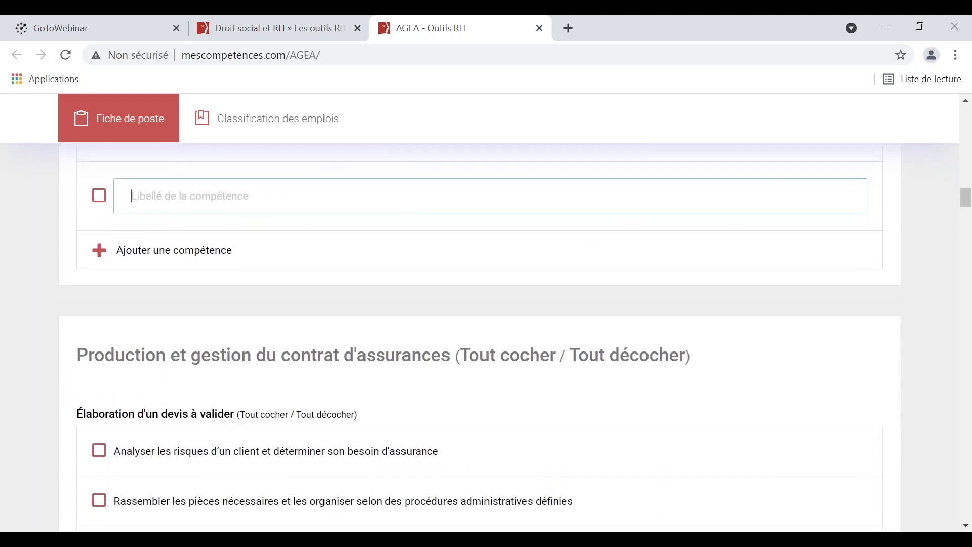
scroll(182, 354, "down", 10)
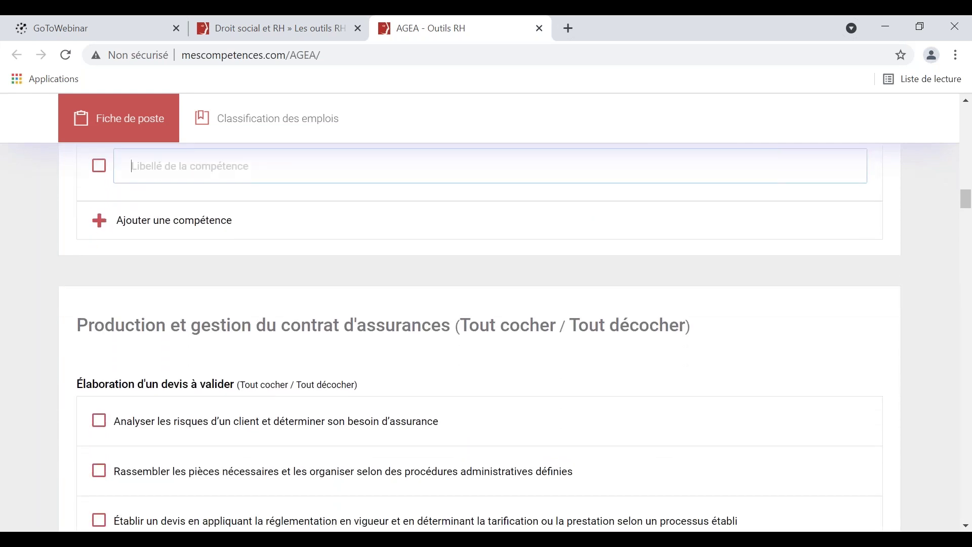
scroll(181, 354, "down", 5)
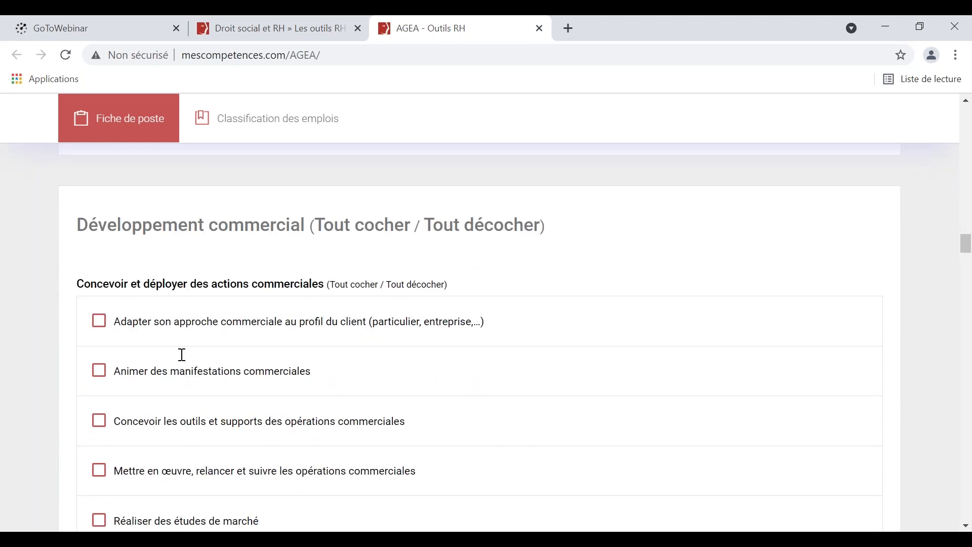
scroll(480, 342, "down", 8)
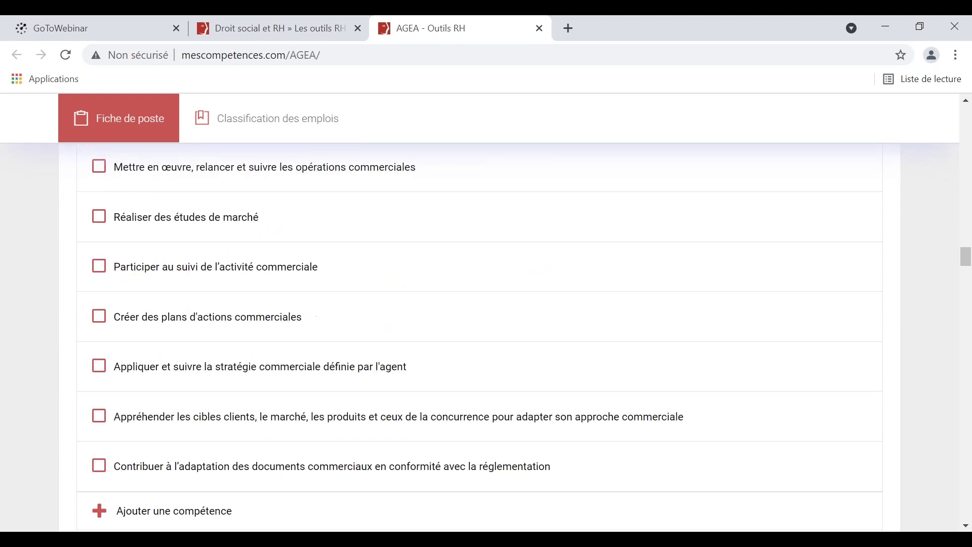
Tick the agency online communication plan competence under Communiquer via des médias numériques.
scroll(480, 343, "down", 5)
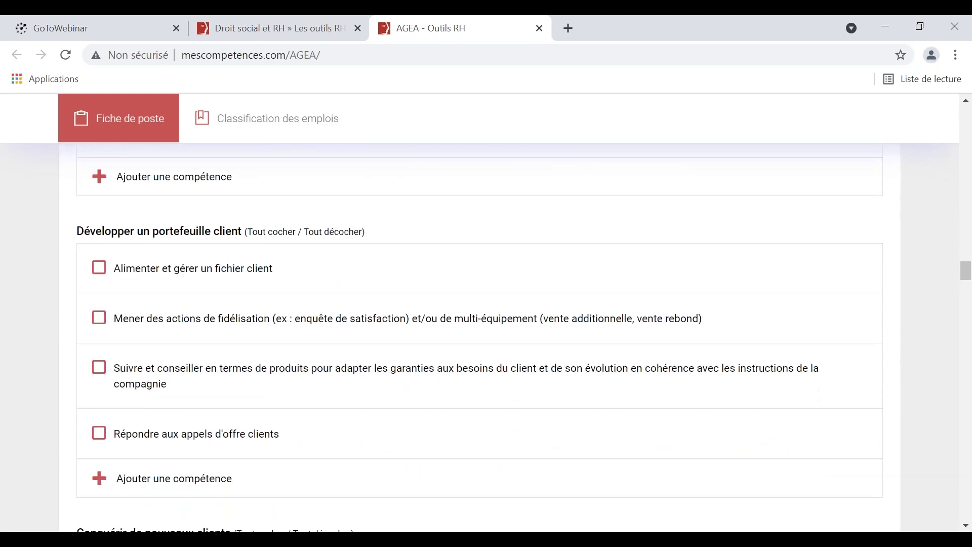
scroll(480, 343, "down", 1)
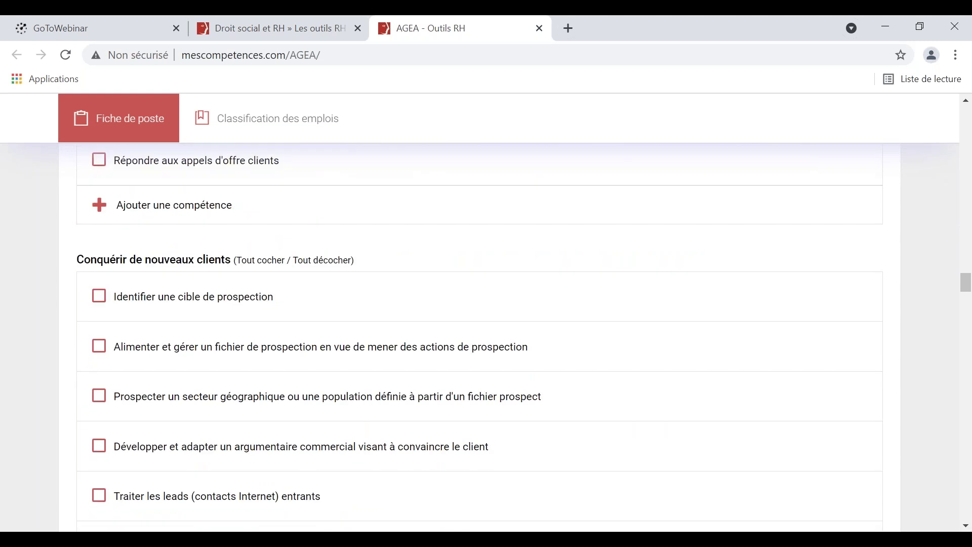
scroll(136, 369, "down", 5)
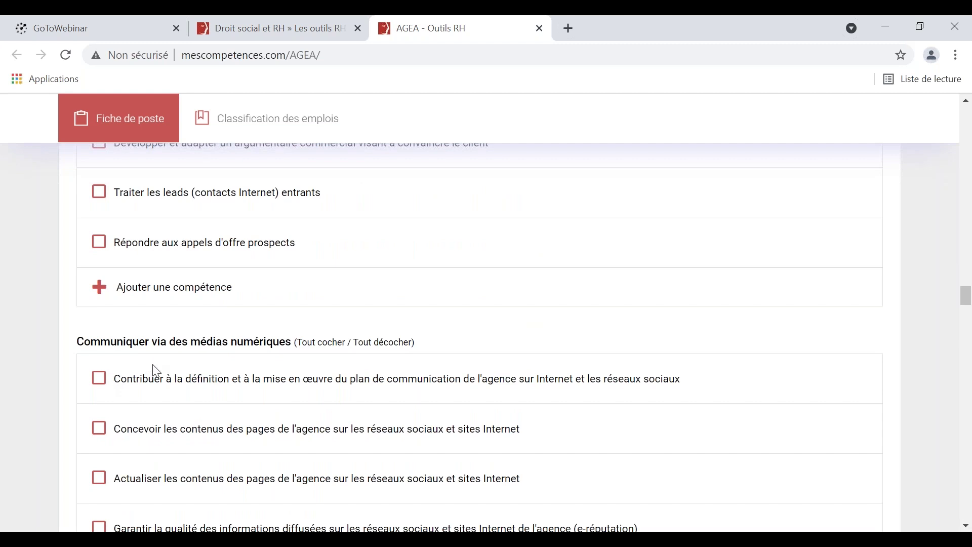
scroll(144, 371, "down", 1)
left_click(98, 306)
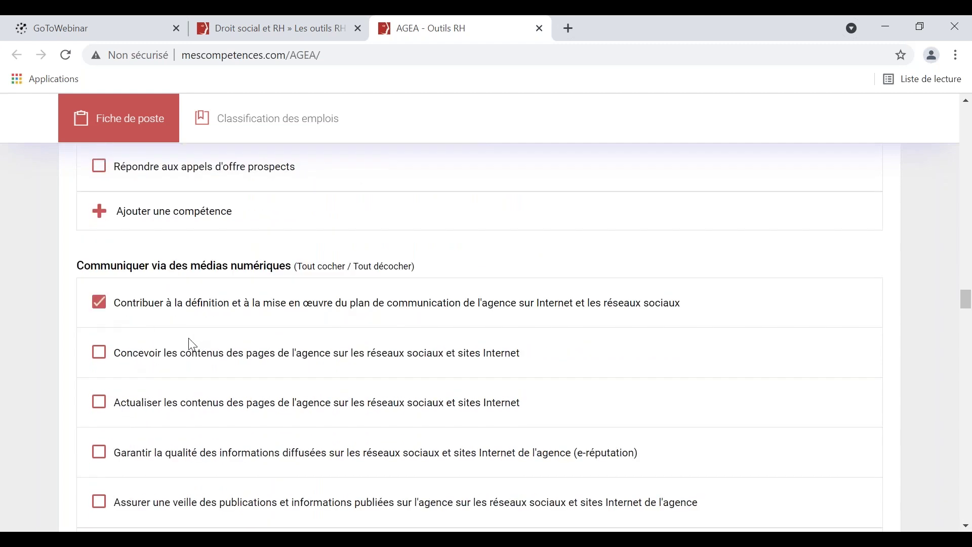
scroll(196, 349, "down", 1)
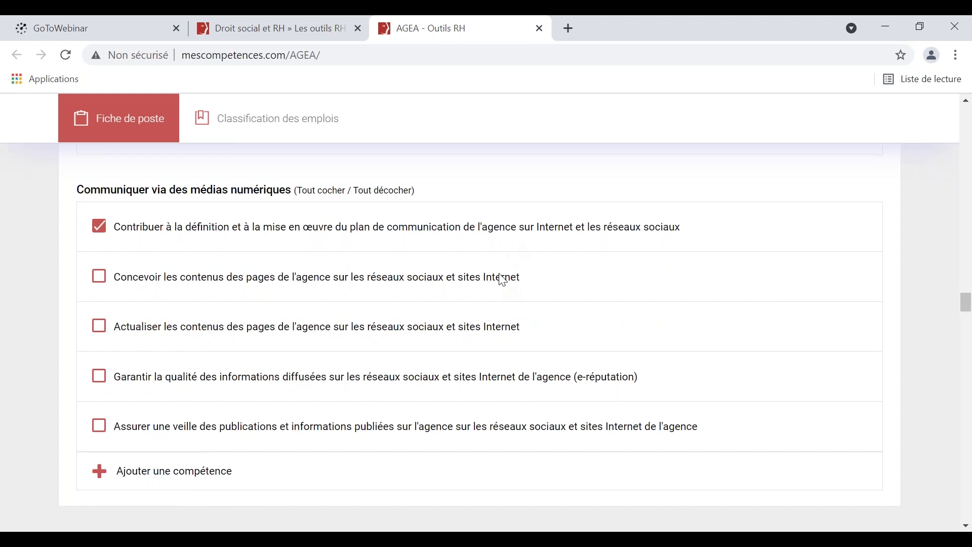
scroll(502, 283, "down", 10)
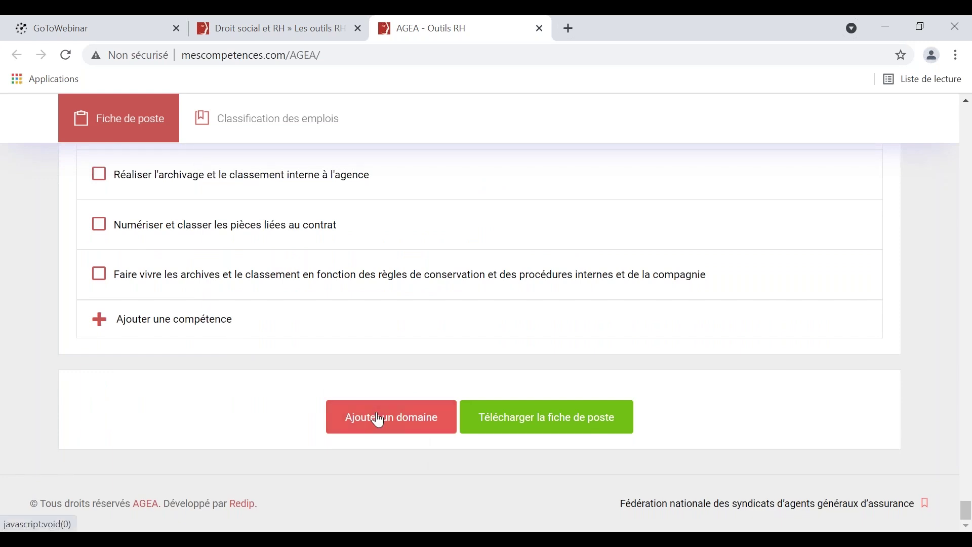
Download the job sheet as FichePoste.pdf, scroll through it, then close it.
left_click(494, 422)
left_click(490, 421)
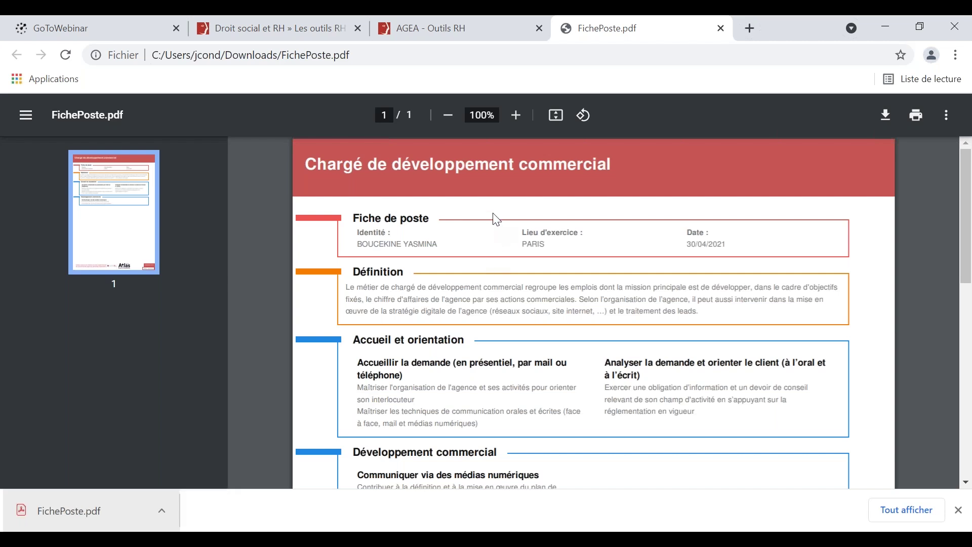
scroll(496, 219, "down", 2)
scroll(497, 219, "up", 2)
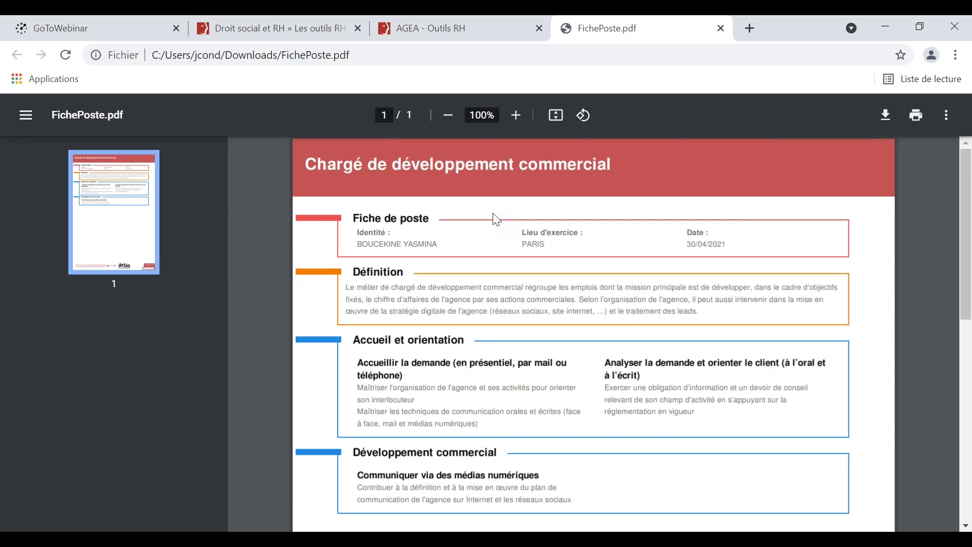
scroll(496, 219, "down", 2)
scroll(497, 219, "up", 2)
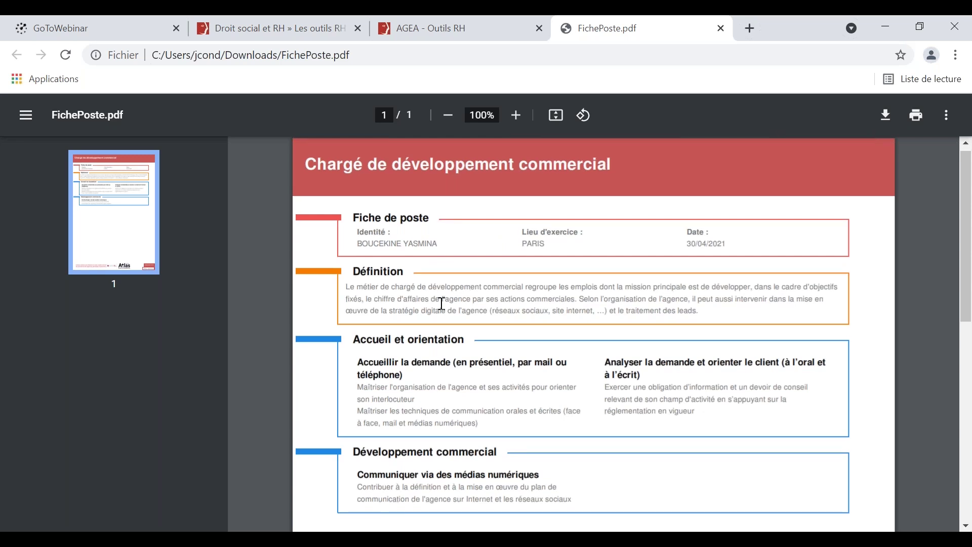
scroll(443, 354, "down", 3)
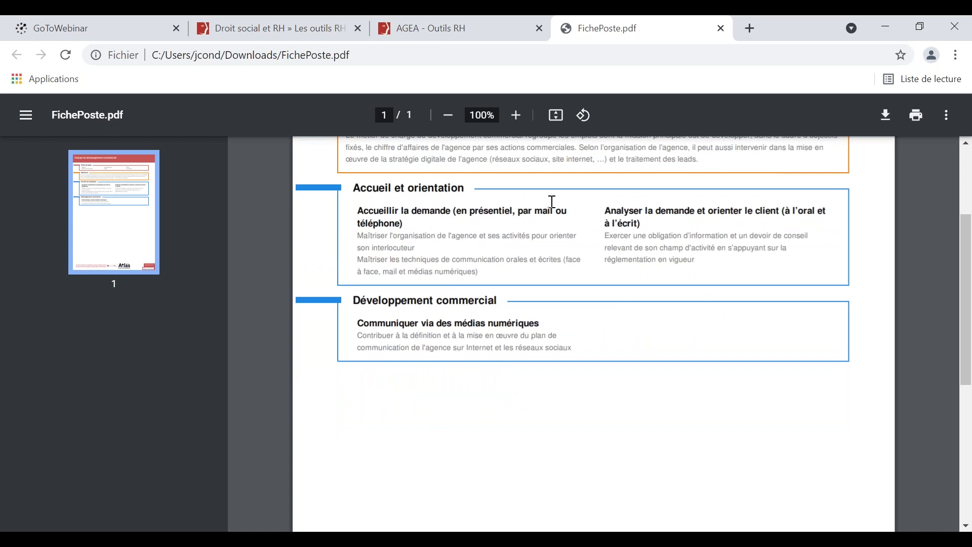
left_click(722, 28)
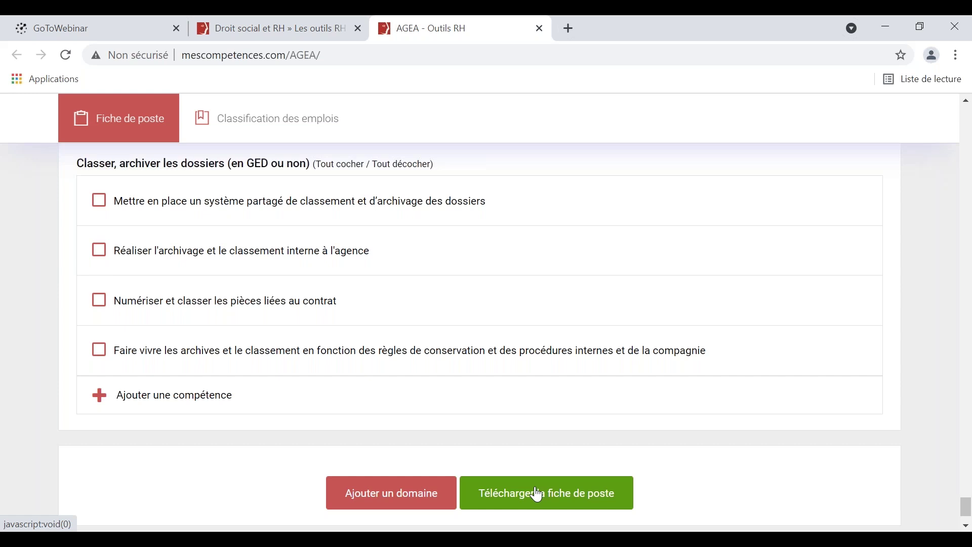
Download the job sheet again and open FichePoste (1).pdf, dismissing the downloads bar.
left_click(540, 495)
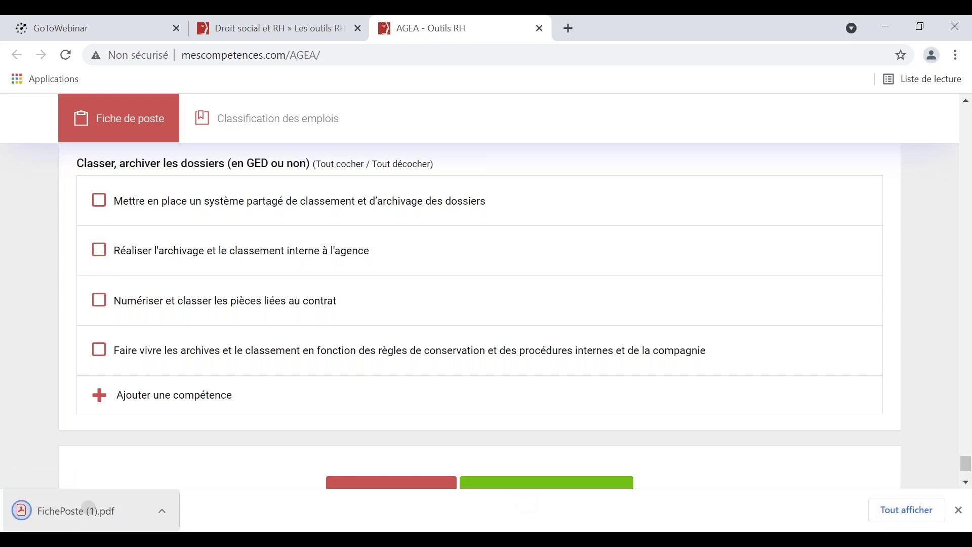
left_click(89, 509)
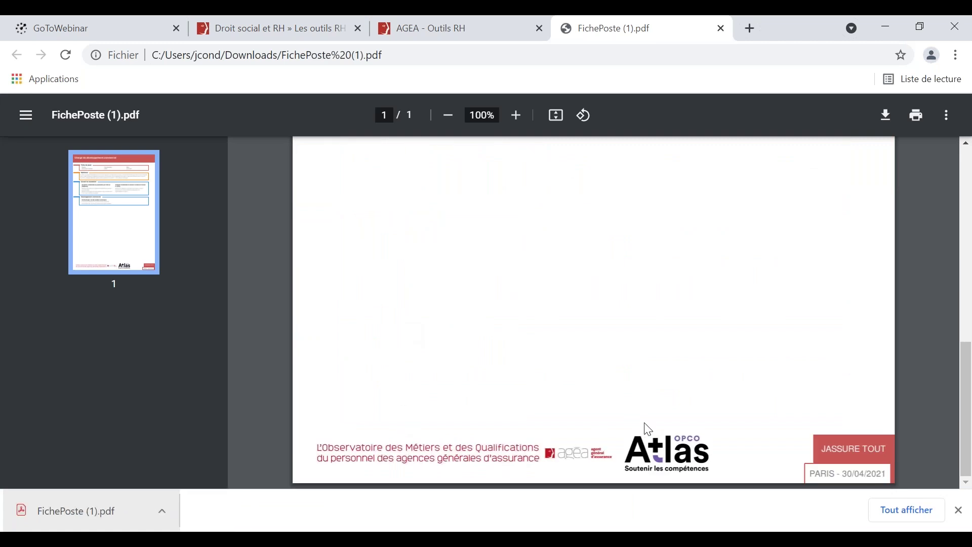
left_click(959, 510)
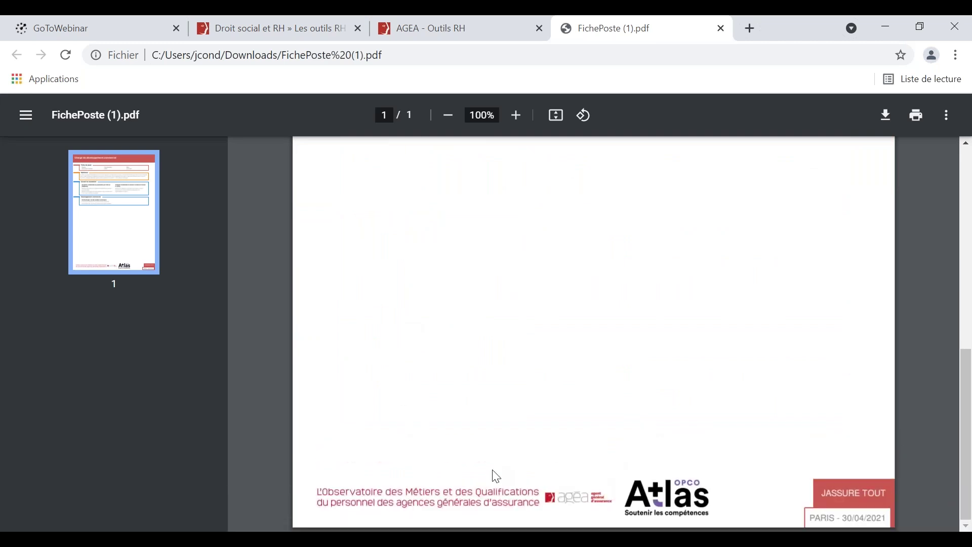